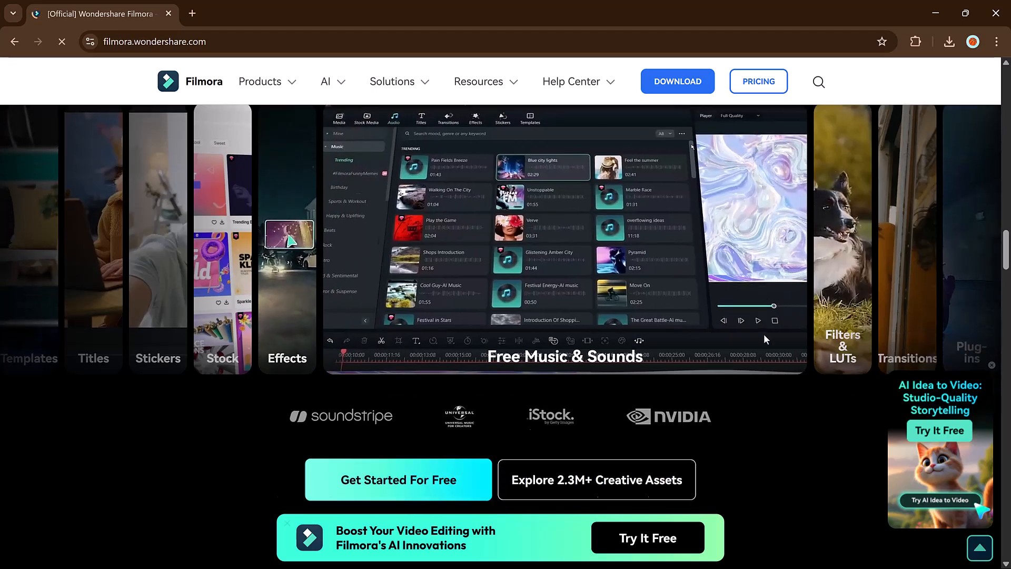
scroll(397, 220, "down", 3)
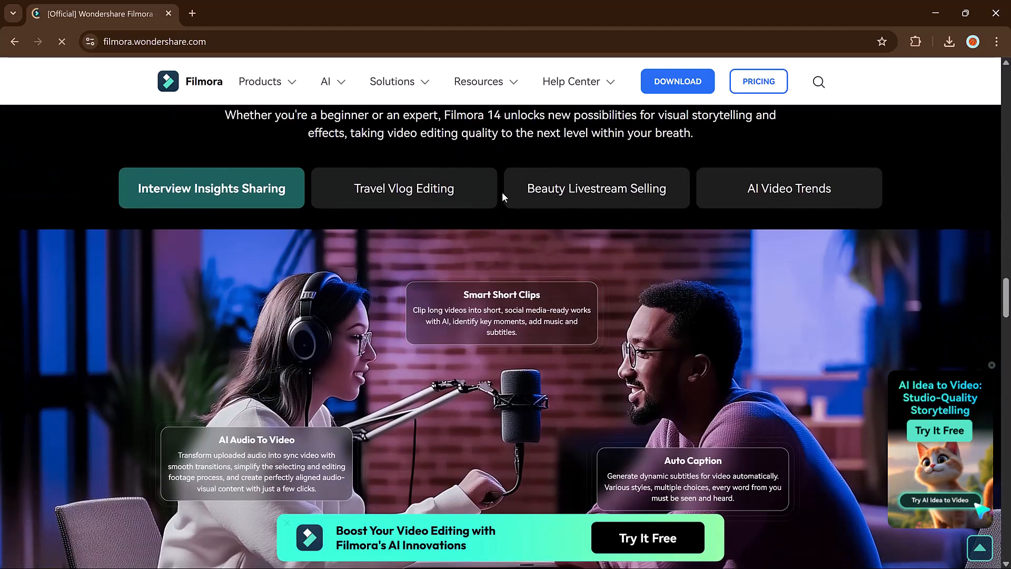
Step: Examine the Filmora homepage's feature sections, use cases such as Beauty Livestream Selling and AI Video Trends, and tutorial videos
left_click(491, 199)
left_click(539, 198)
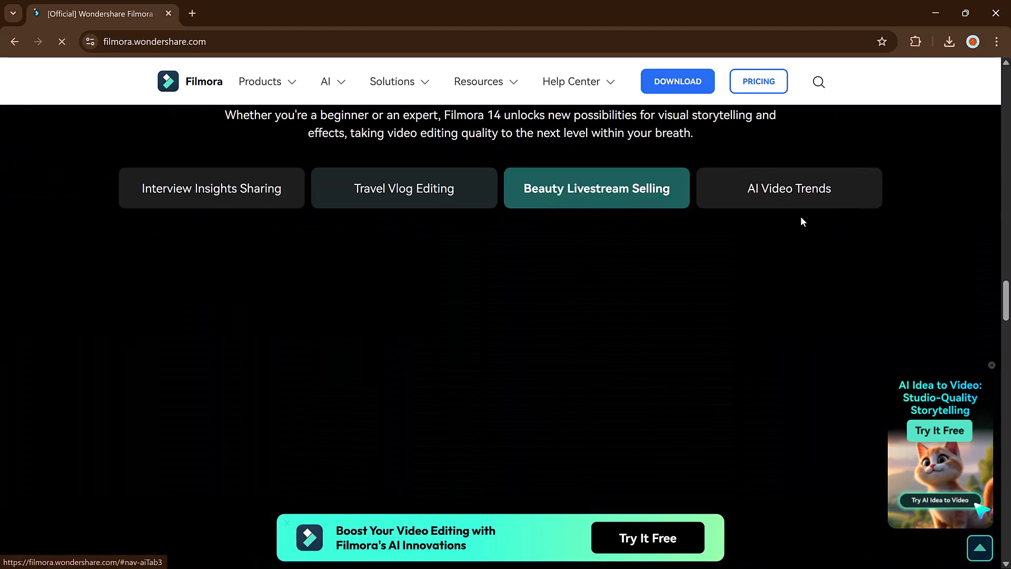
left_click(774, 192)
left_click(276, 210)
scroll(540, 304, "down", 5)
scroll(542, 308, "down", 5)
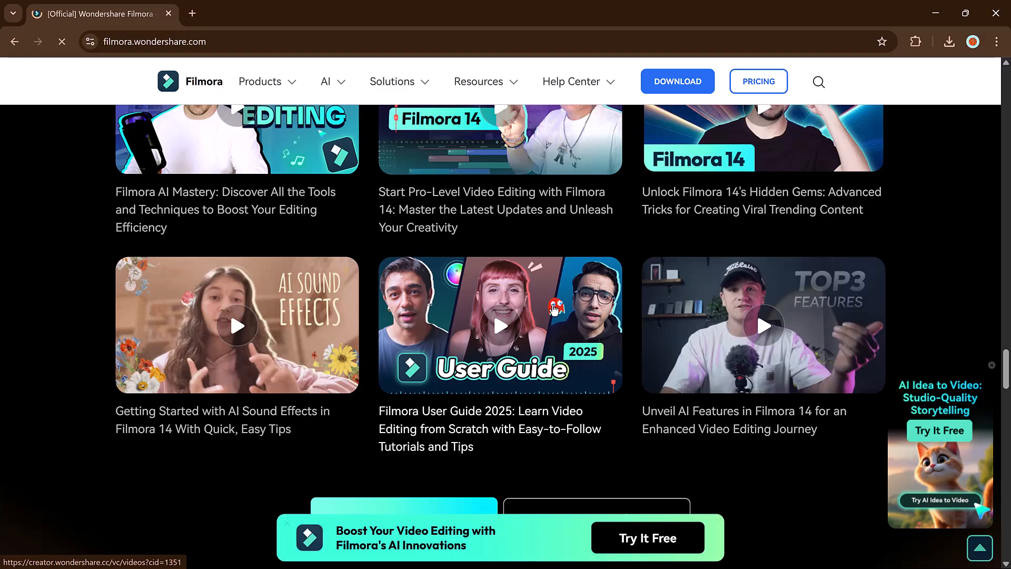
scroll(558, 305, "down", 10)
scroll(583, 290, "up", 5)
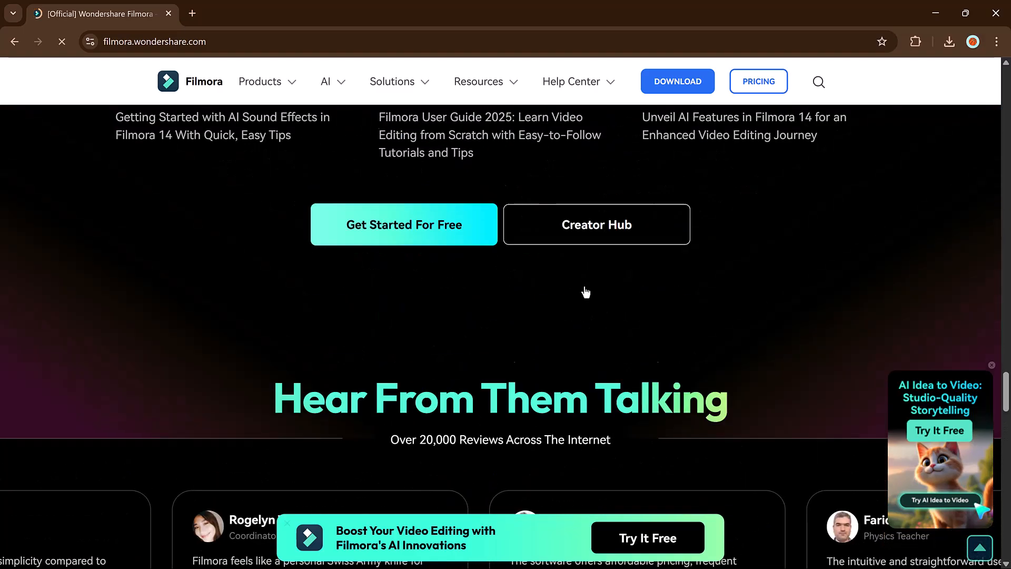
scroll(585, 289, "up", 15)
scroll(433, 257, "up", 8)
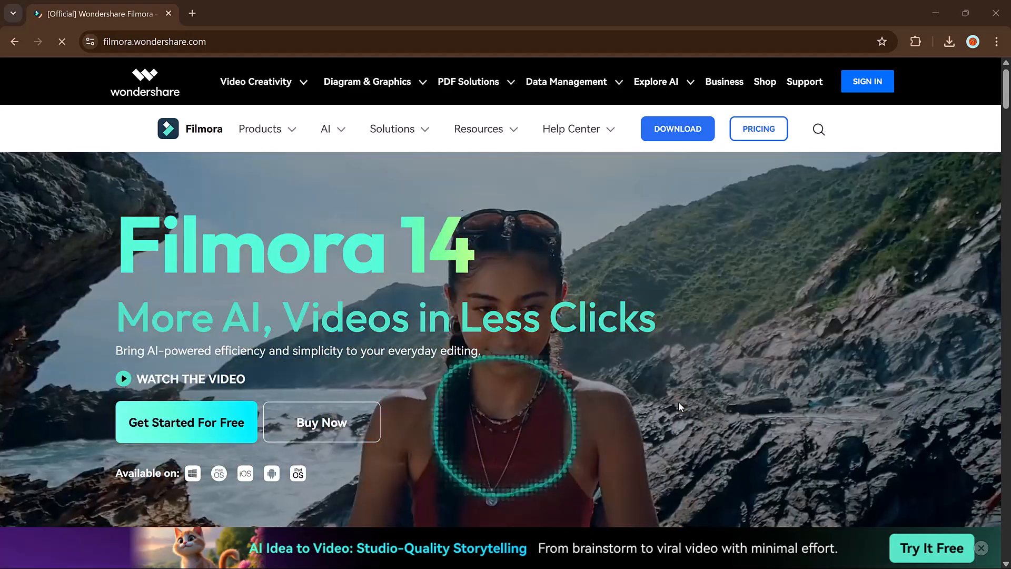
scroll(669, 379, "down", 10)
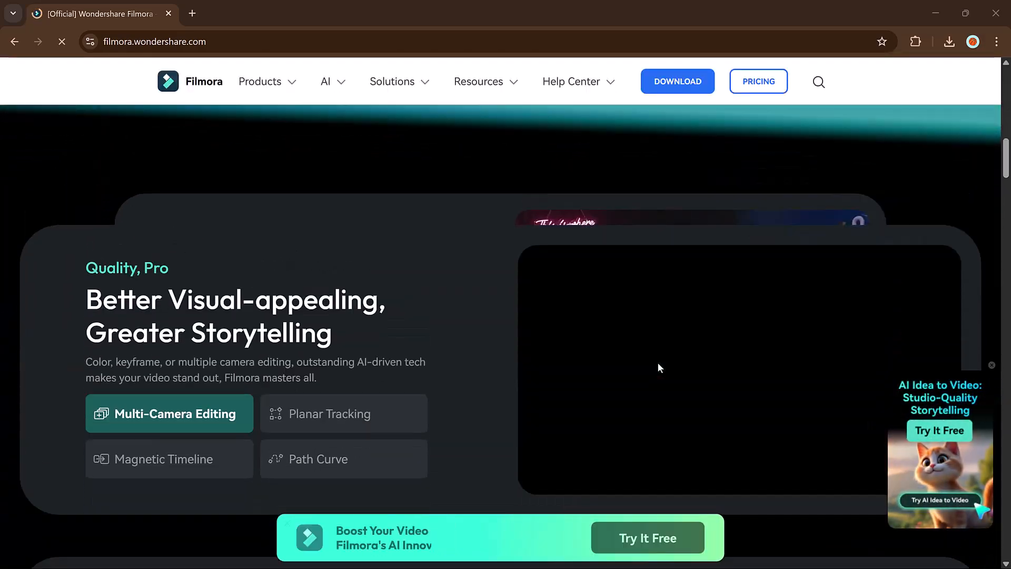
scroll(523, 329, "down", 15)
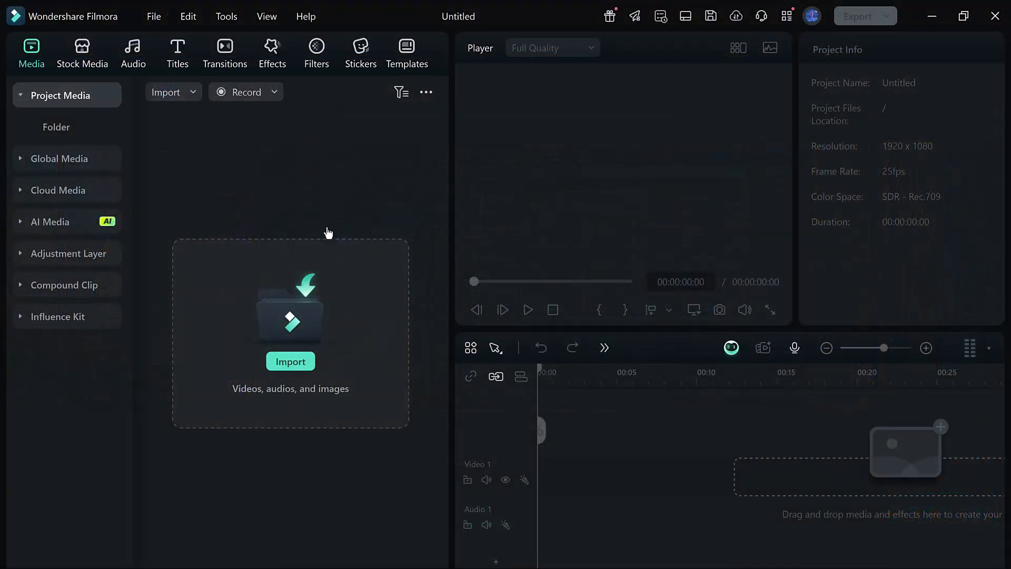
Step: Switch to Wondershare Filmora, import the video 7792302-hd_1920_1080_25fps from Downloads and place it at the start of the Video 1 track
left_click(299, 373)
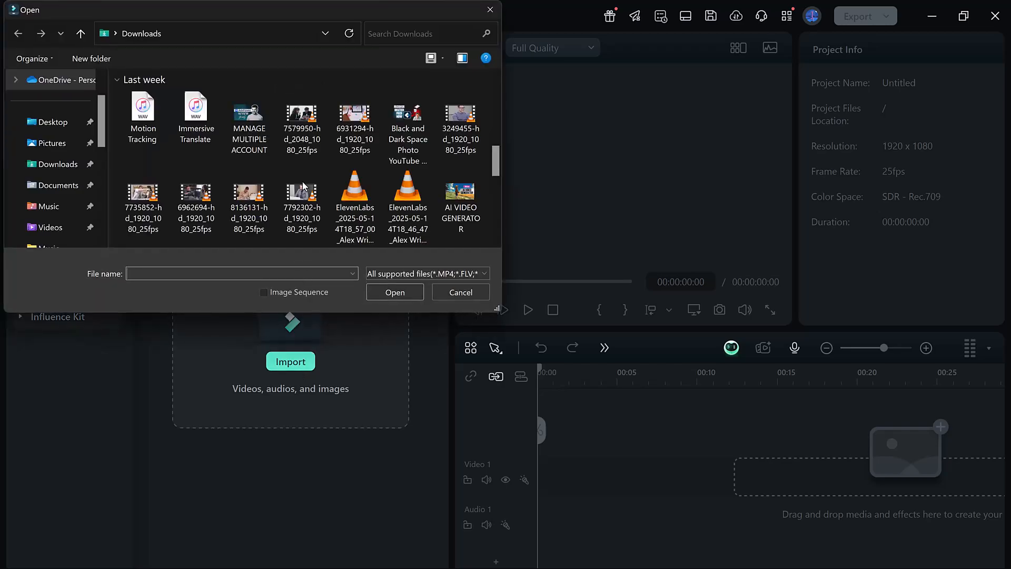
double_click(301, 194)
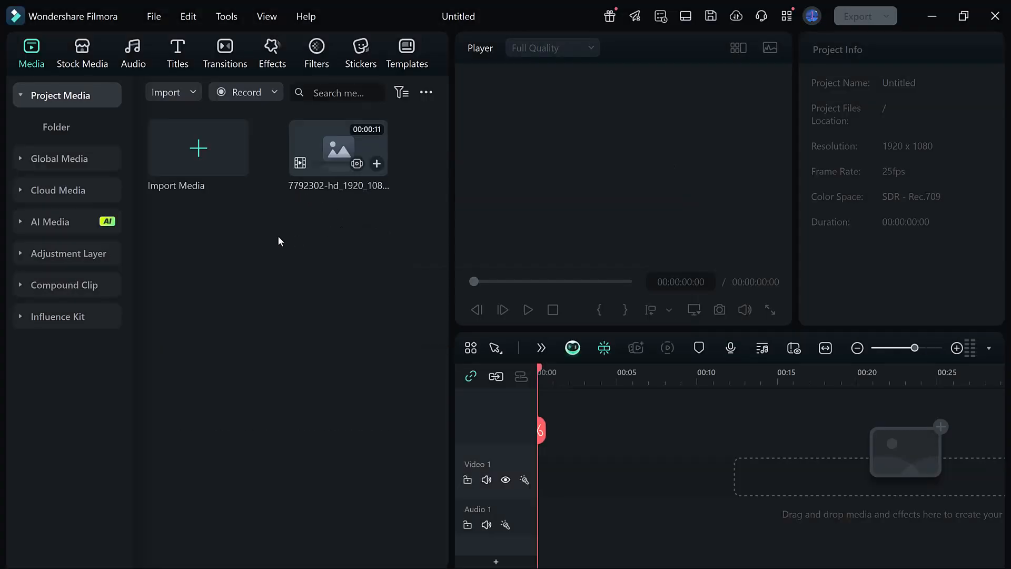
left_click(345, 163)
left_click_drag(356, 162, 531, 467)
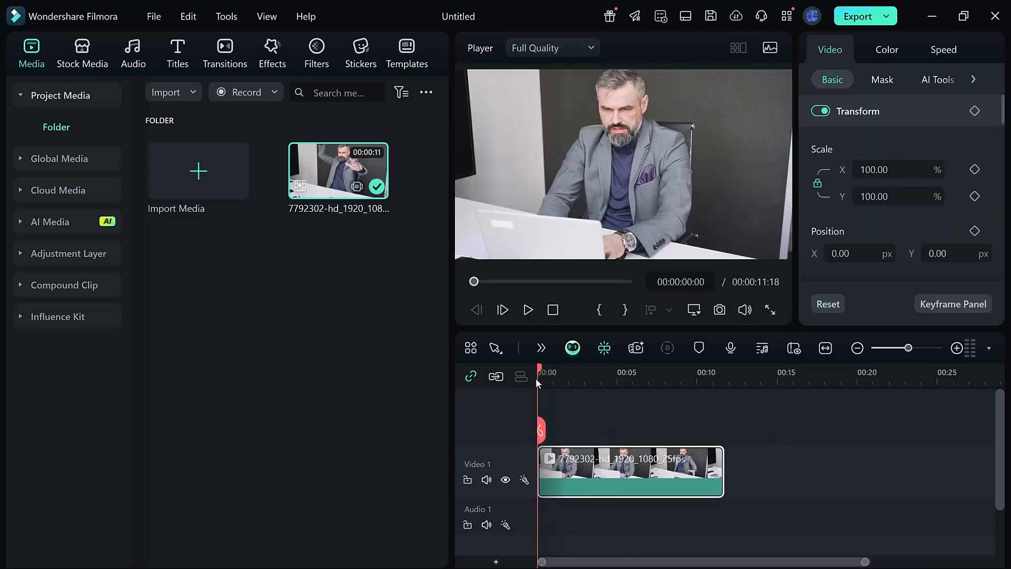
left_click_drag(539, 367, 501, 412)
Step: Look through the clip's default color presets, the HSL hue, saturation and luminance controls, and the Keyframe Panel hint
left_click(885, 51)
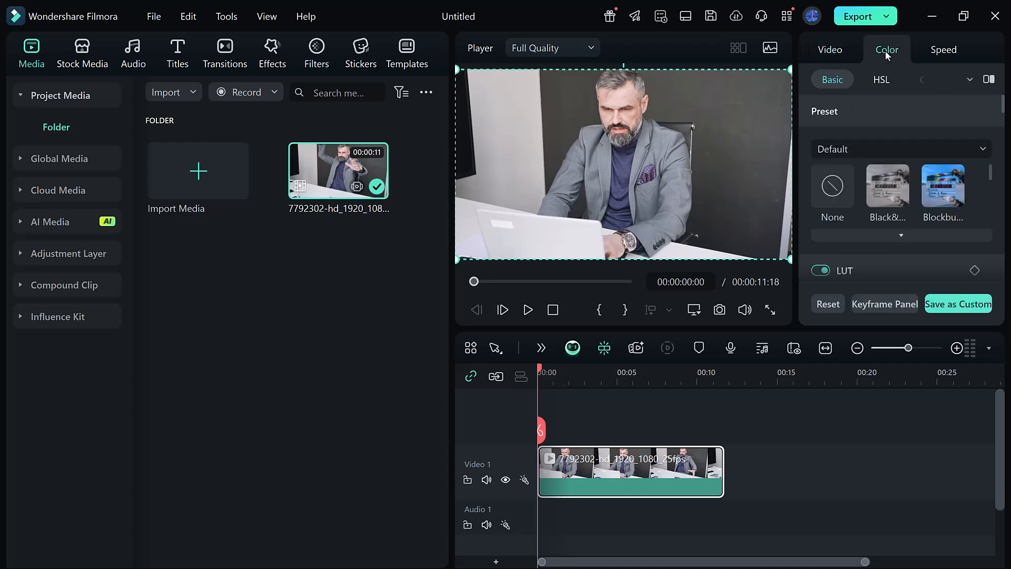
scroll(914, 203, "down", 2)
scroll(908, 203, "down", 2)
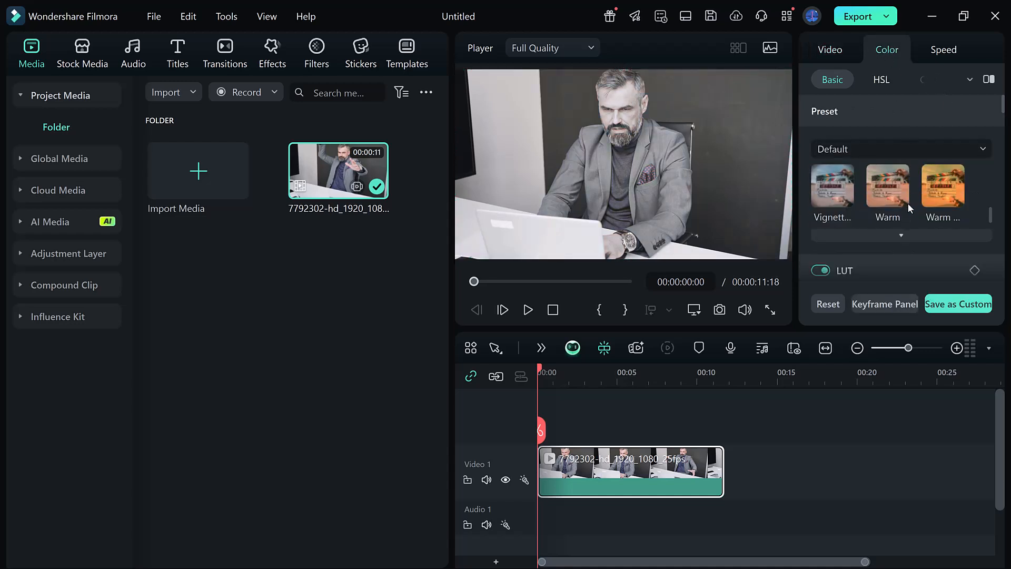
scroll(910, 209, "up", 5)
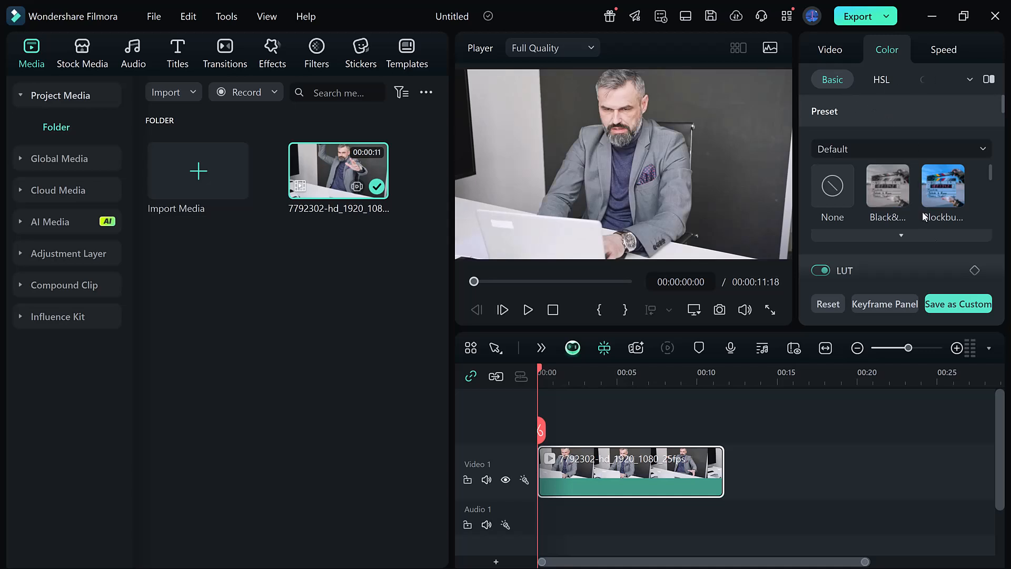
left_click(880, 81)
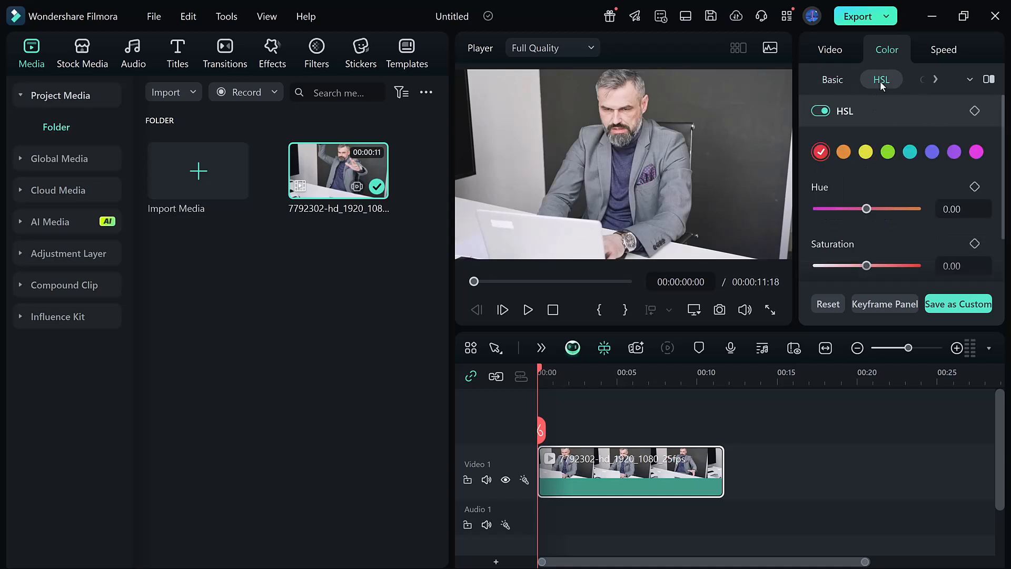
scroll(939, 228, "down", 1)
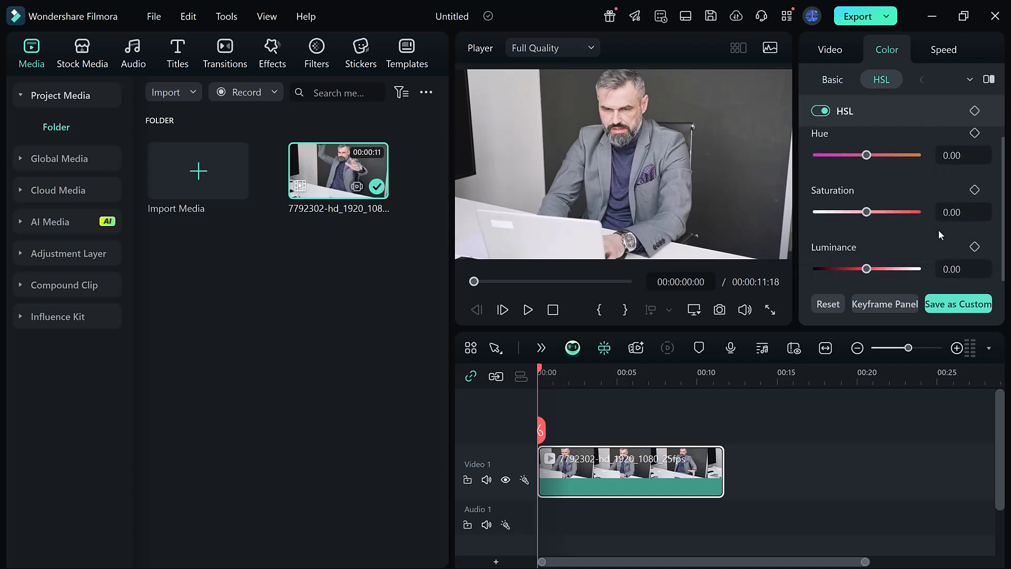
scroll(938, 234, "up", 1)
scroll(932, 211, "down", 1)
left_click(895, 305)
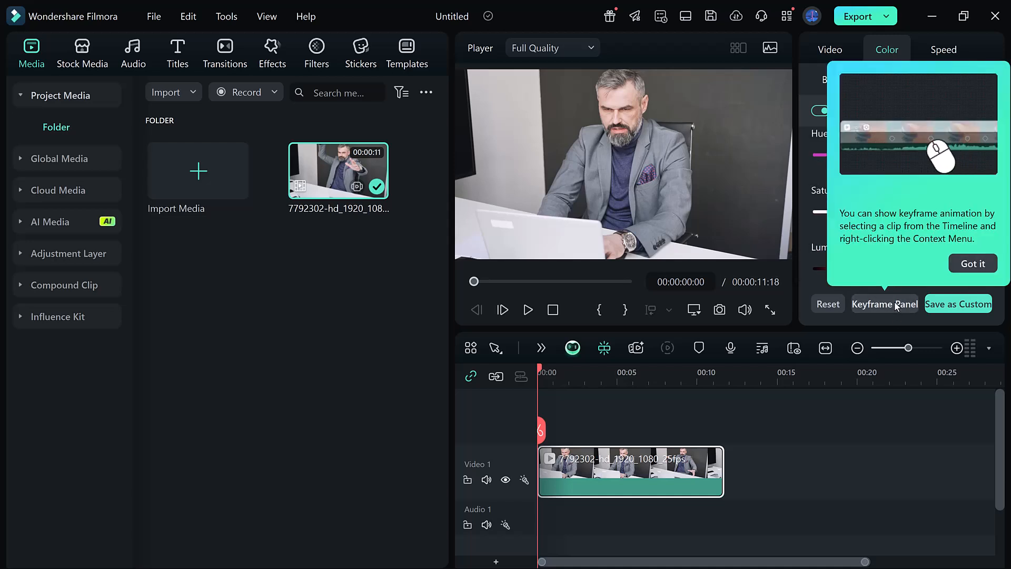
left_click(971, 263)
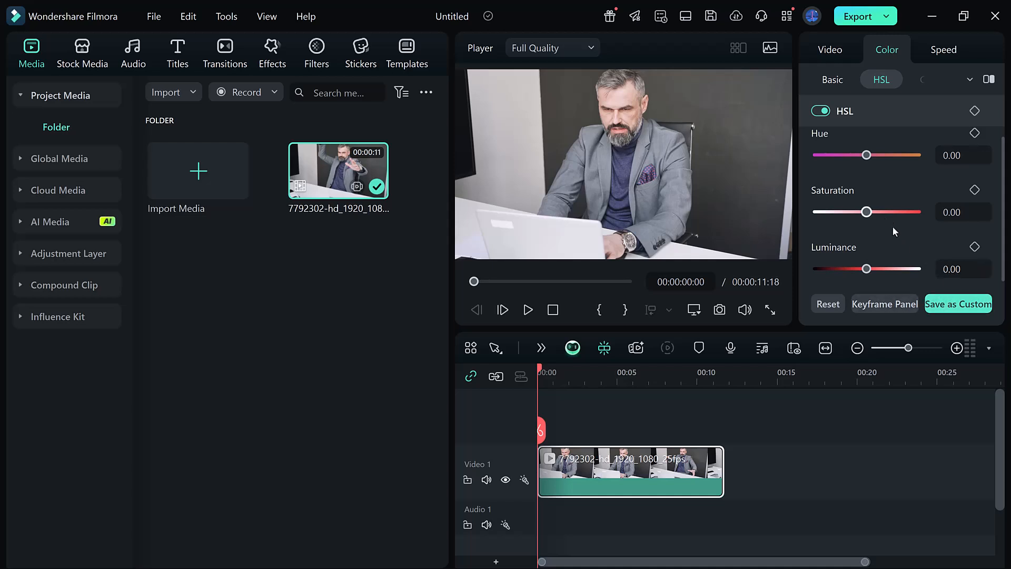
scroll(890, 197, "up", 1)
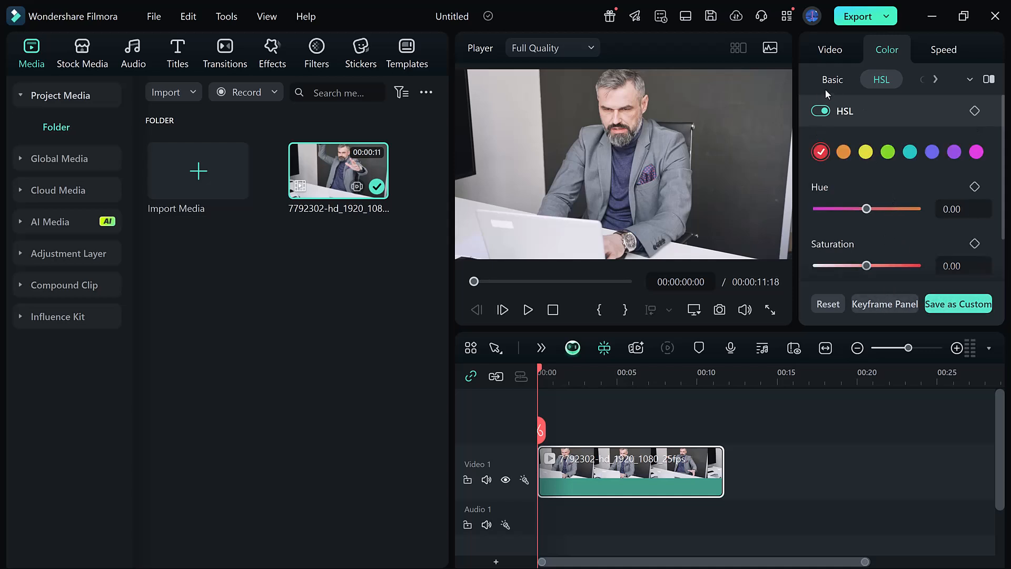
Step: Set the clip's red HSL range to hue 26, saturation -14 and luminance 15
left_click(844, 152)
left_click(871, 152)
left_click(823, 151)
left_click(866, 209)
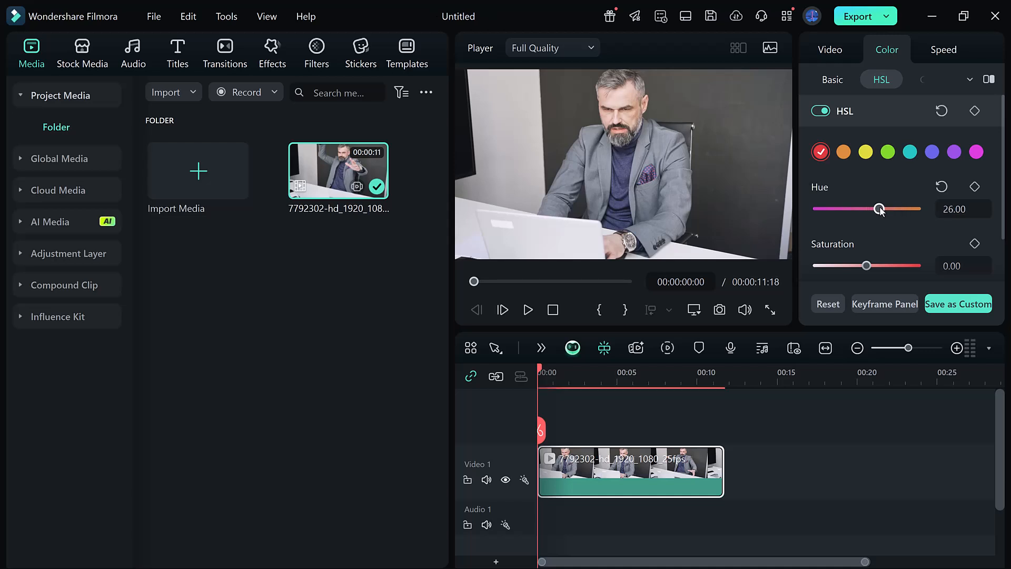
mouse_move(864, 264)
left_mouse_down()
mouse_move(886, 265)
mouse_move(852, 271)
left_mouse_up()
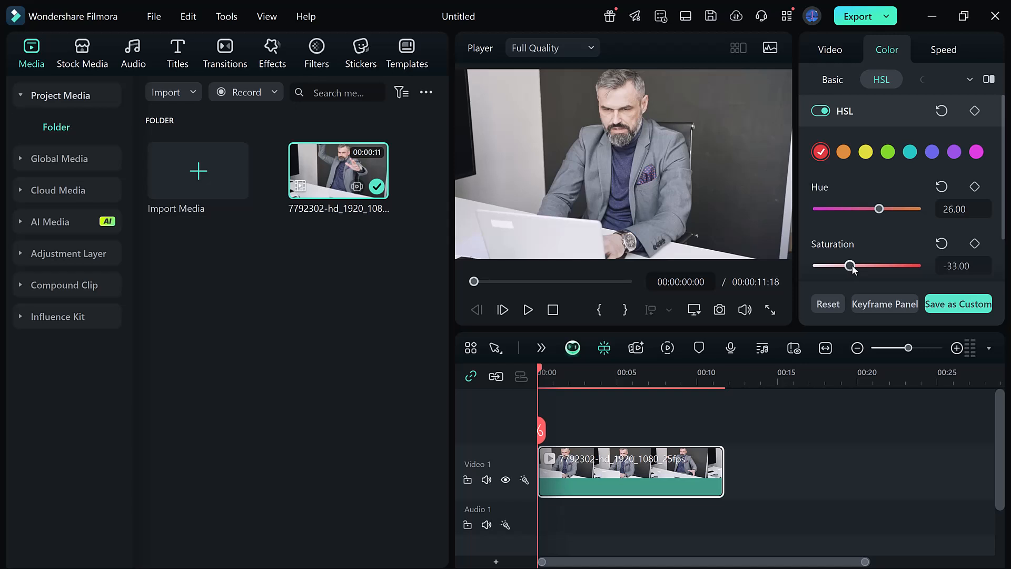
scroll(881, 261, "down", 1)
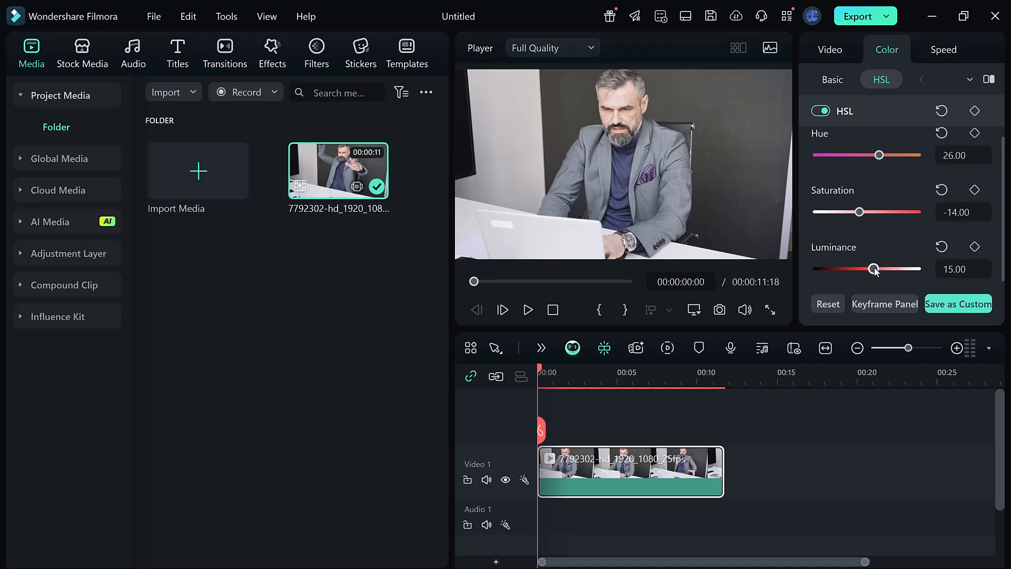
scroll(874, 242, "up", 1)
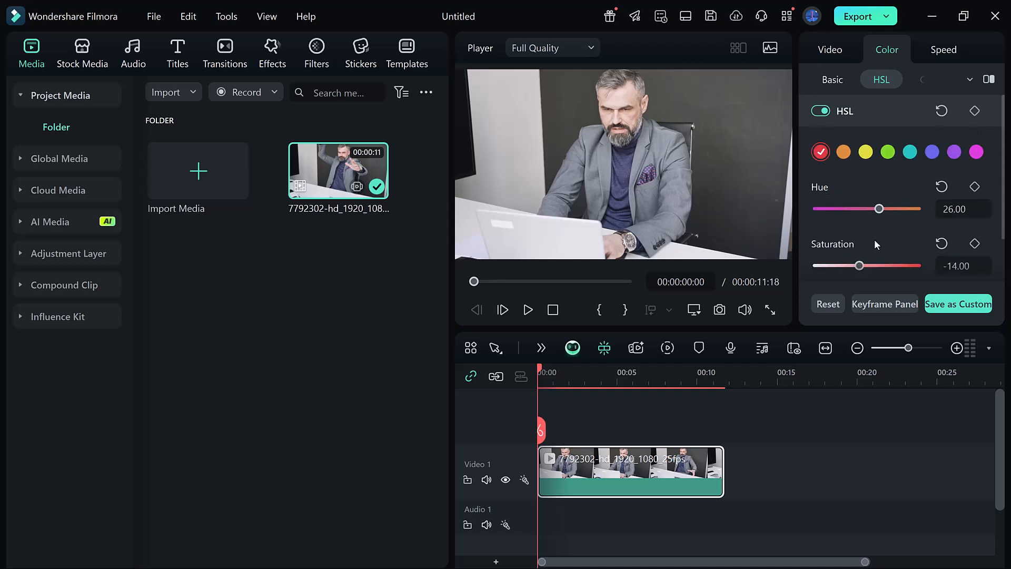
Step: Raise the upper part of the clip's luma curve to brighten the lighter tones
left_click(918, 79)
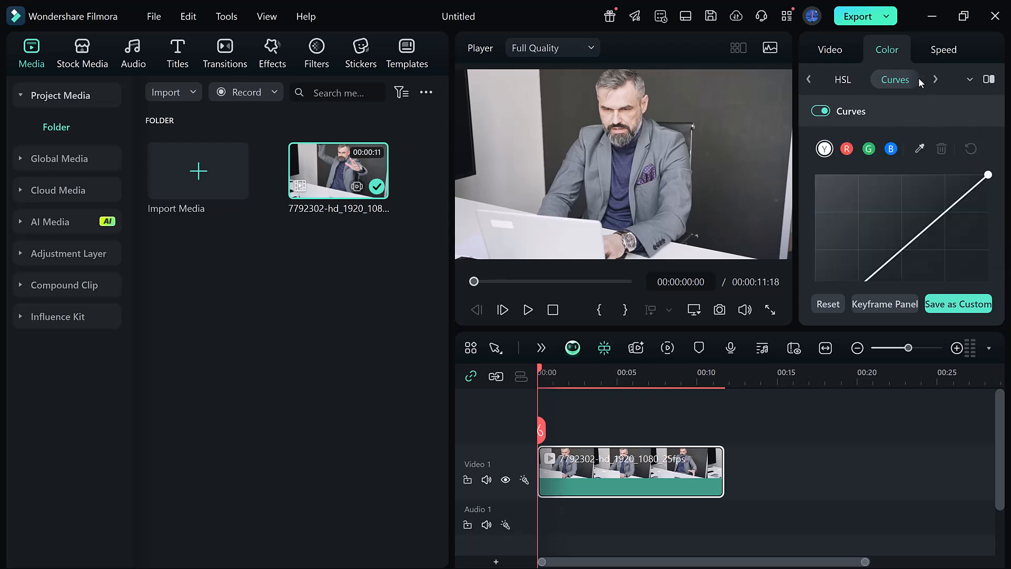
left_click_drag(924, 211, 927, 201)
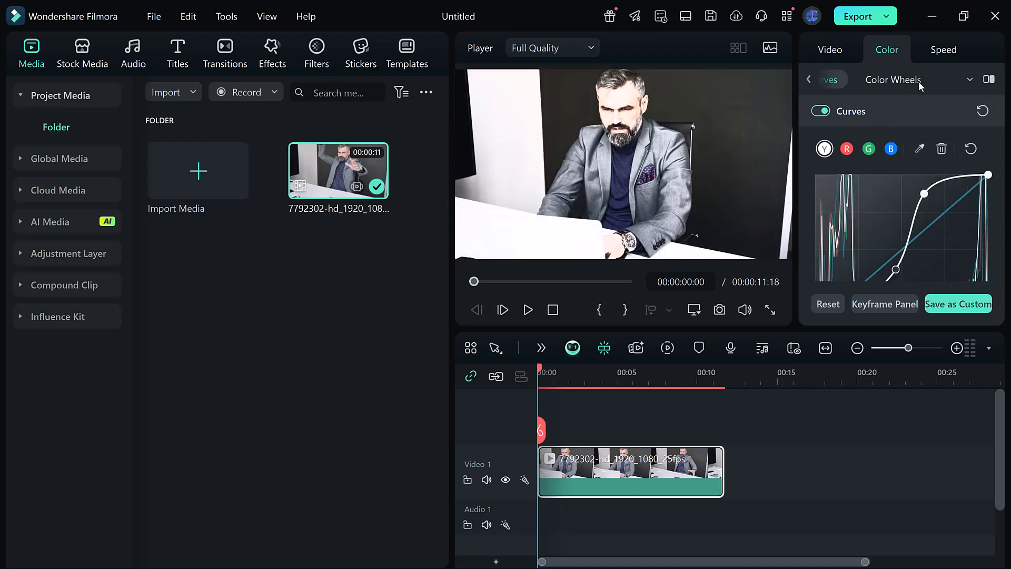
Step: Adjust the brightness of the Highlights color wheel and slightly widen the color settings area
left_click(908, 82)
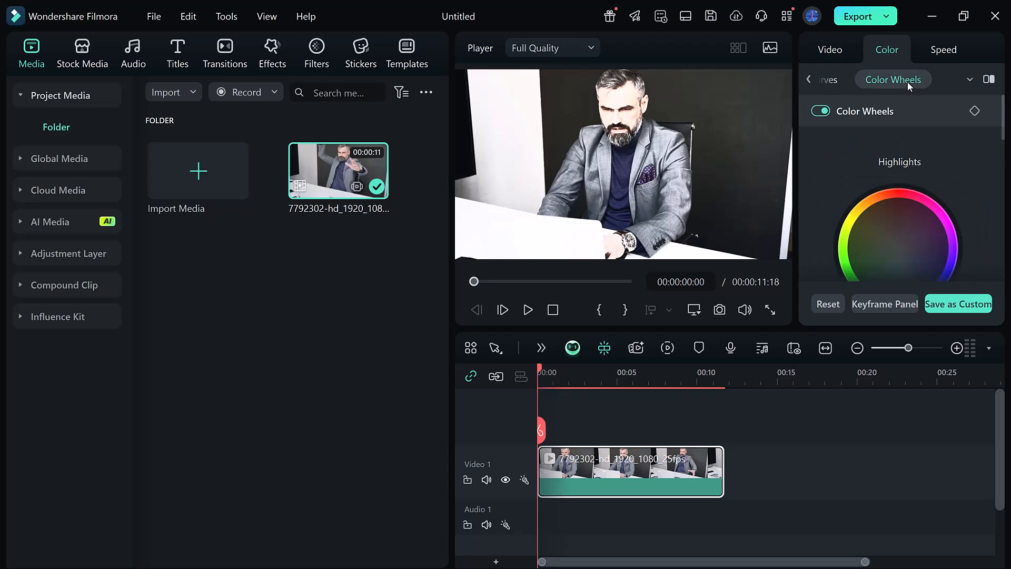
scroll(899, 199, "down", 3)
scroll(898, 199, "up", 2)
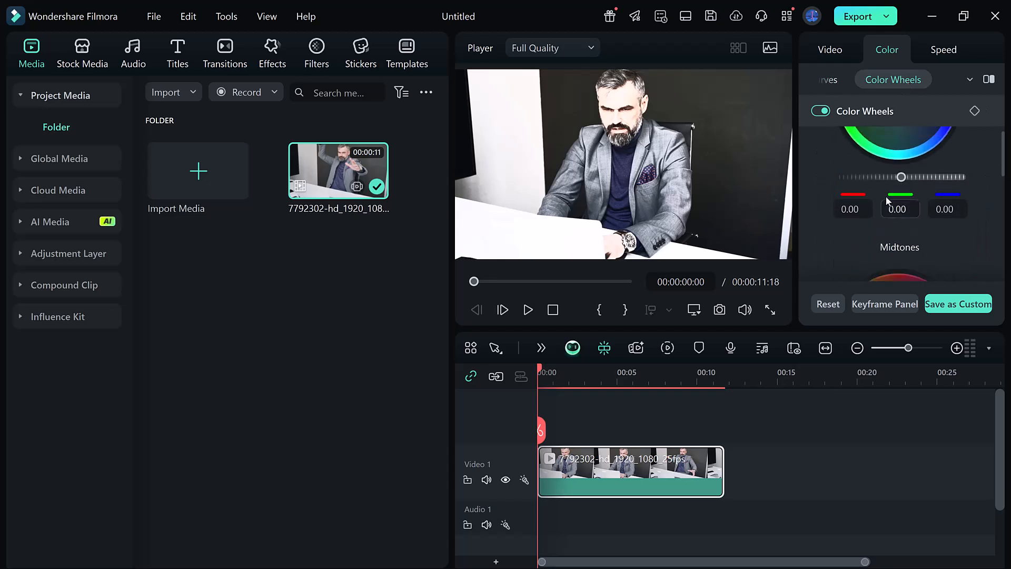
scroll(894, 202, "up", 2)
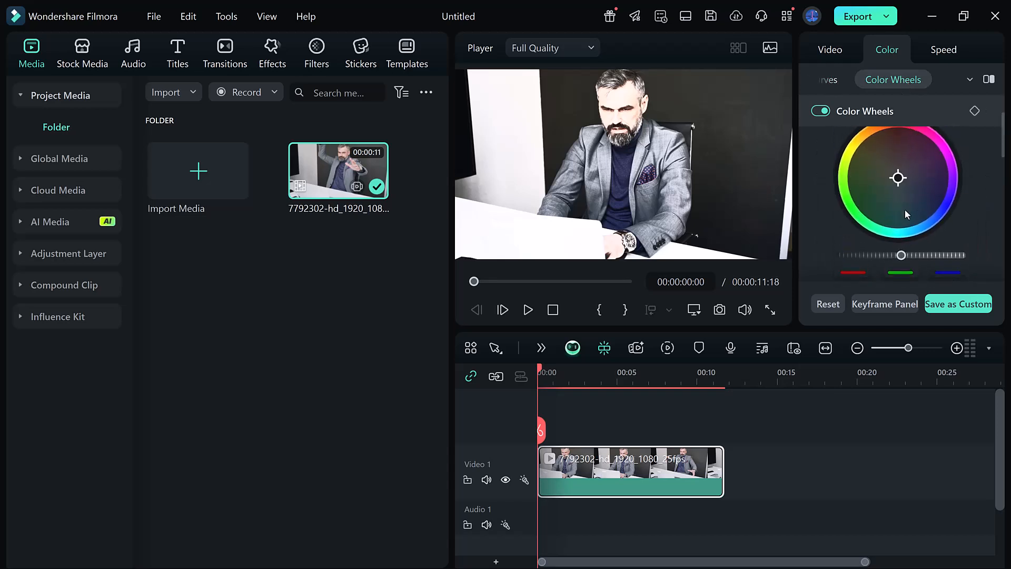
mouse_move(897, 260)
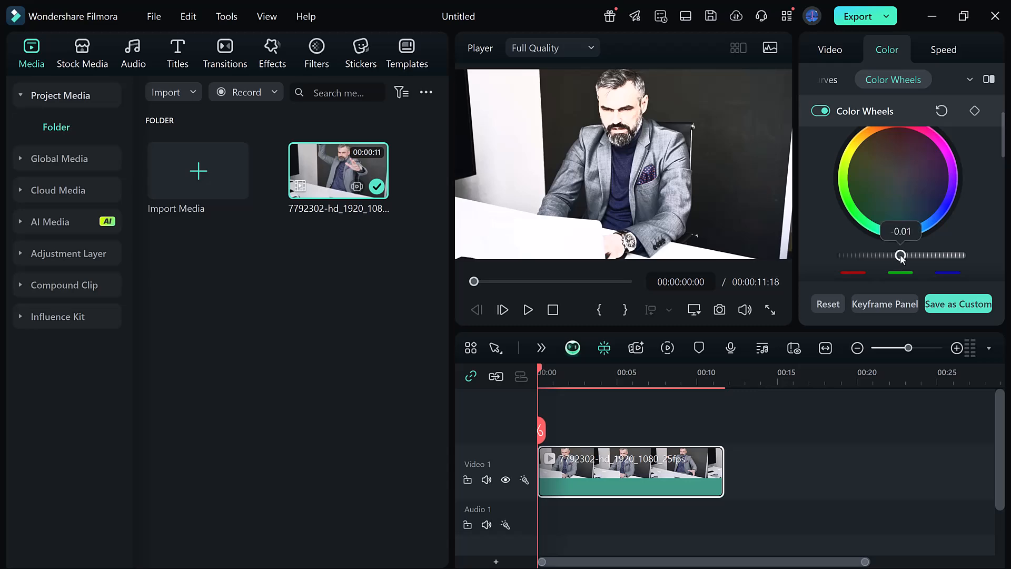
left_click_drag(901, 257, 884, 256)
left_click_drag(797, 182, 768, 188)
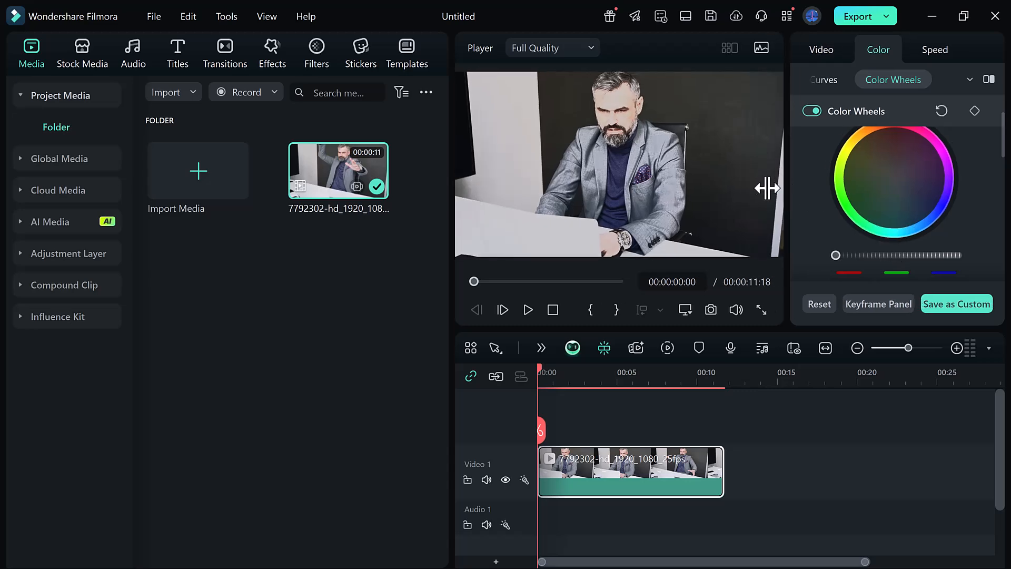
Step: Find the Bluish Grey filter among the Basic filters, preview it and add it above the whole clip
left_click(317, 55)
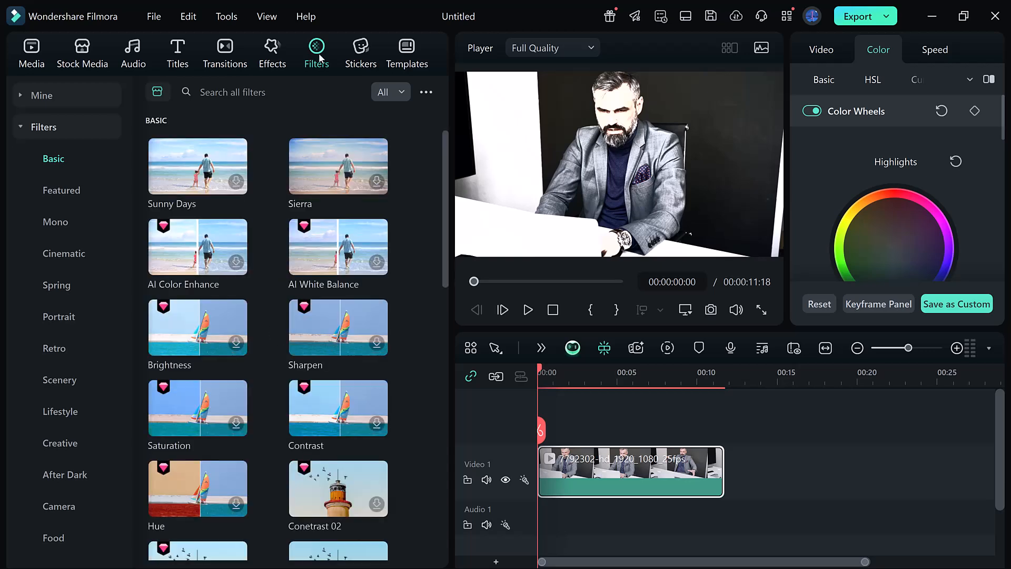
mouse_move(180, 179)
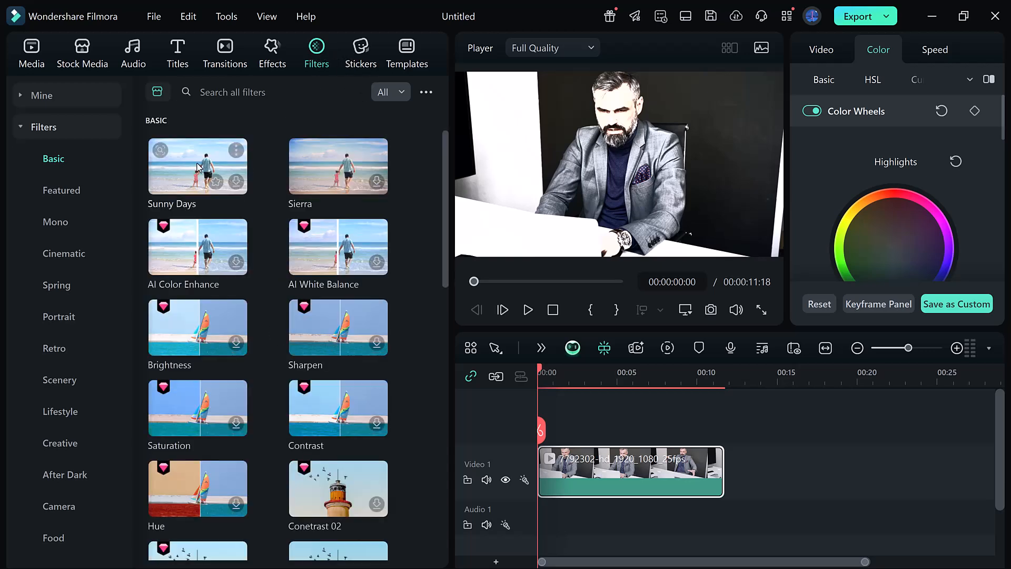
scroll(236, 247, "down", 1)
scroll(234, 247, "down", 5)
scroll(234, 248, "down", 5)
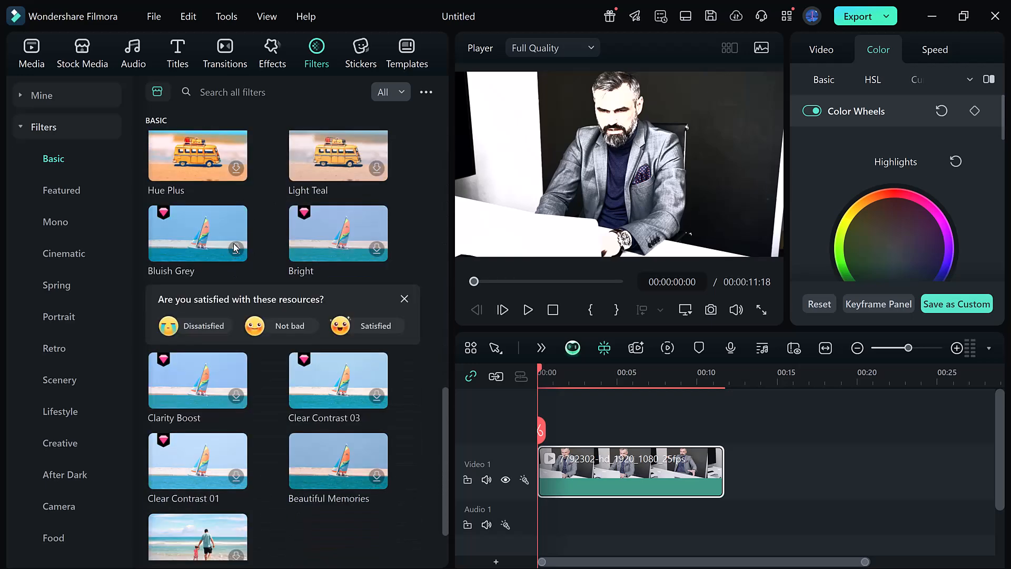
scroll(234, 246, "down", 3)
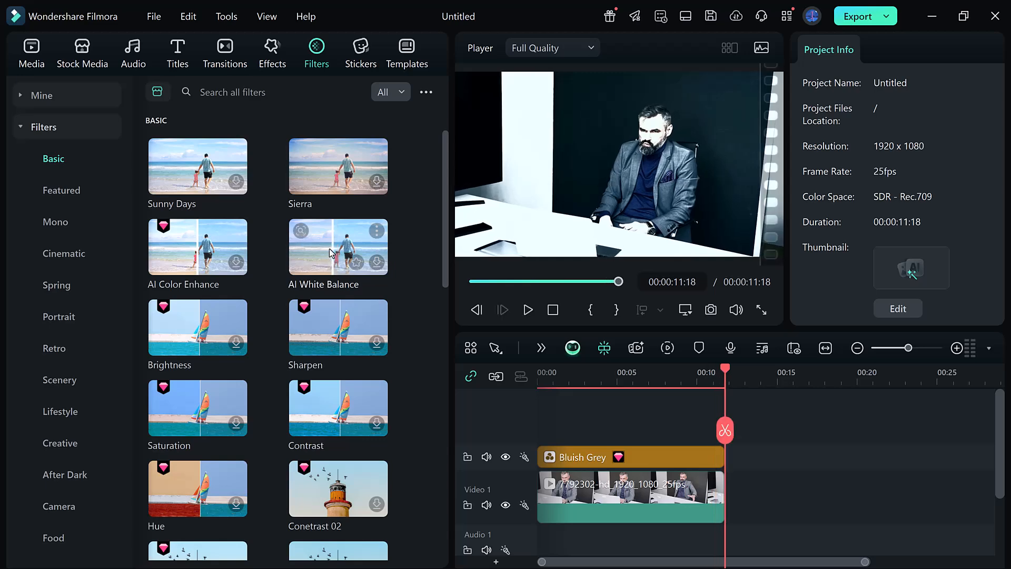
Step: Try the AI White Balance filter over the clip and remove it from the timeline
left_click_drag(330, 252, 717, 454)
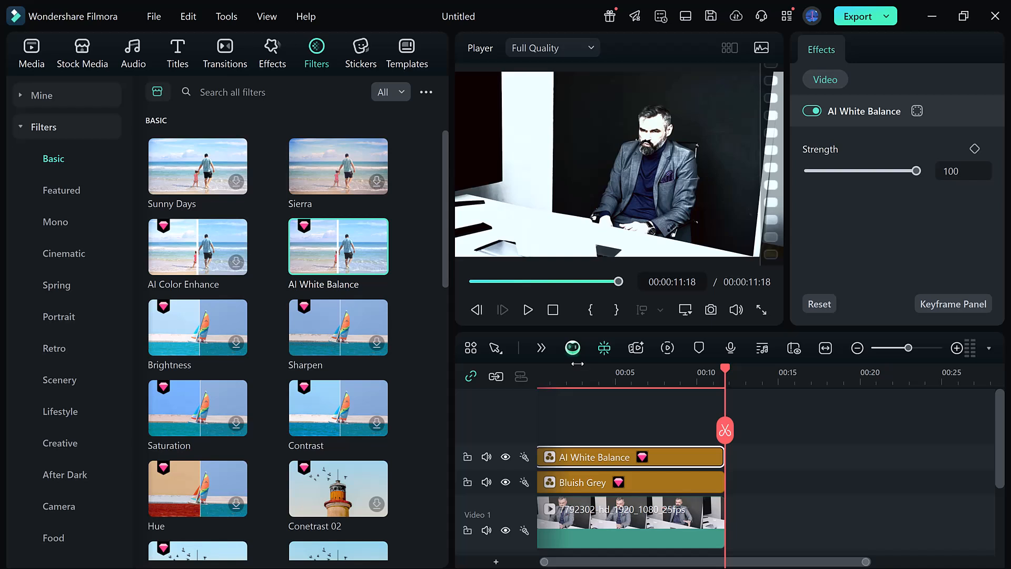
key("space")
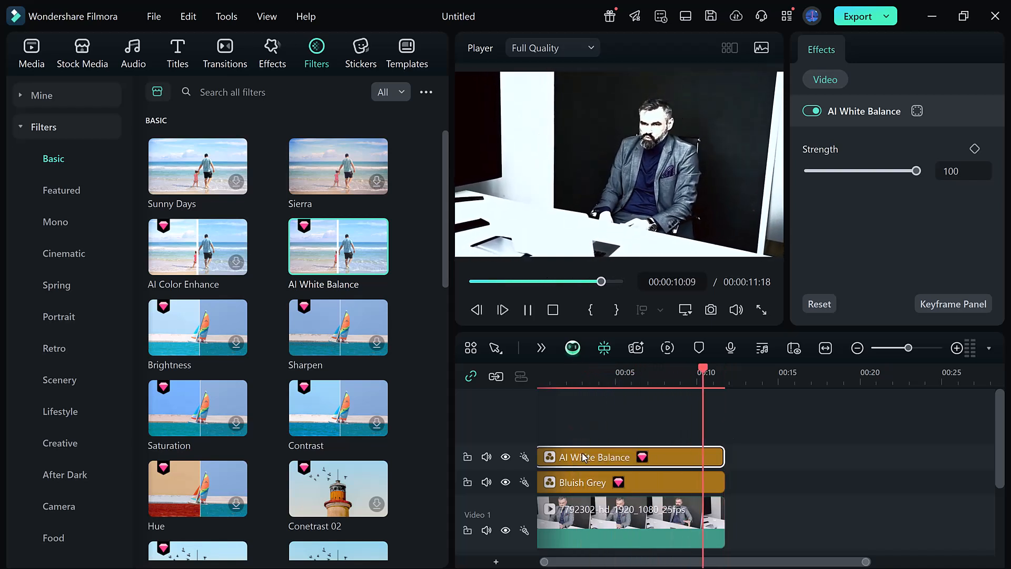
key("Delete")
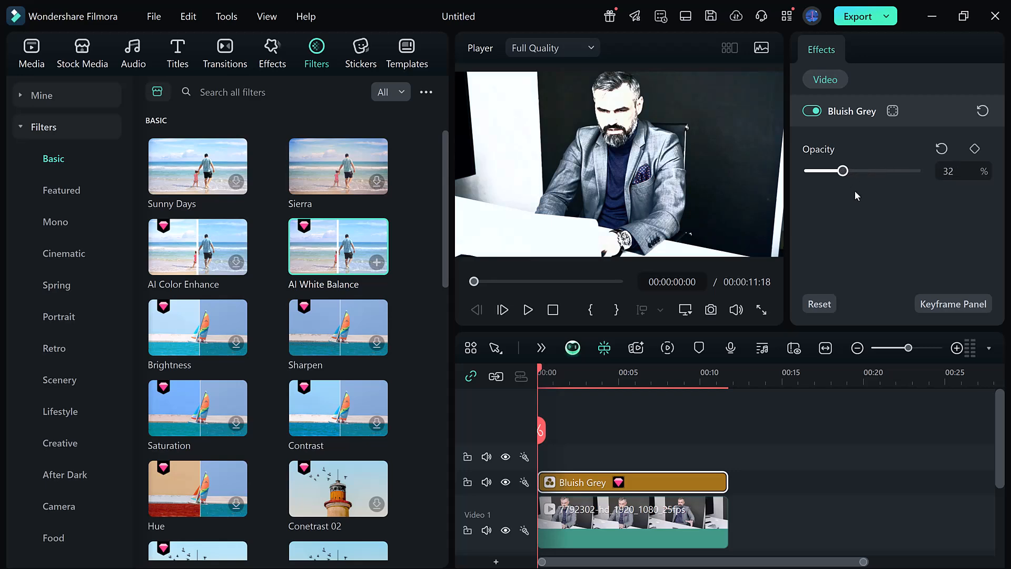
Step: Set the Bluish Grey filter's opacity to 72% and deselect the filter
left_click_drag(879, 189, 885, 188)
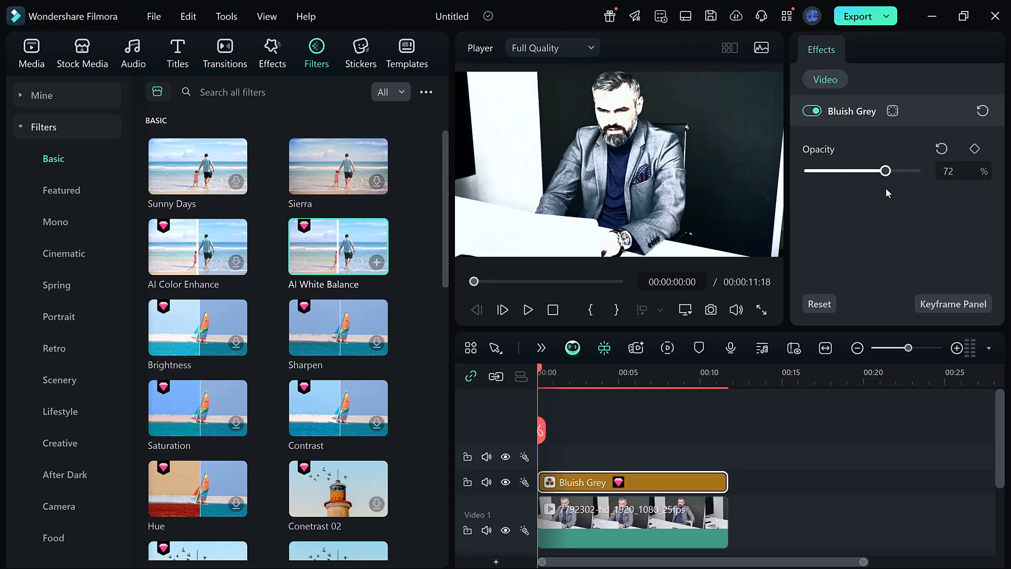
key("Escape")
Step: Add the trending Slow Zoom video effect above the Bluish Grey filter, spanning the whole clip, and play the result
left_click(282, 55)
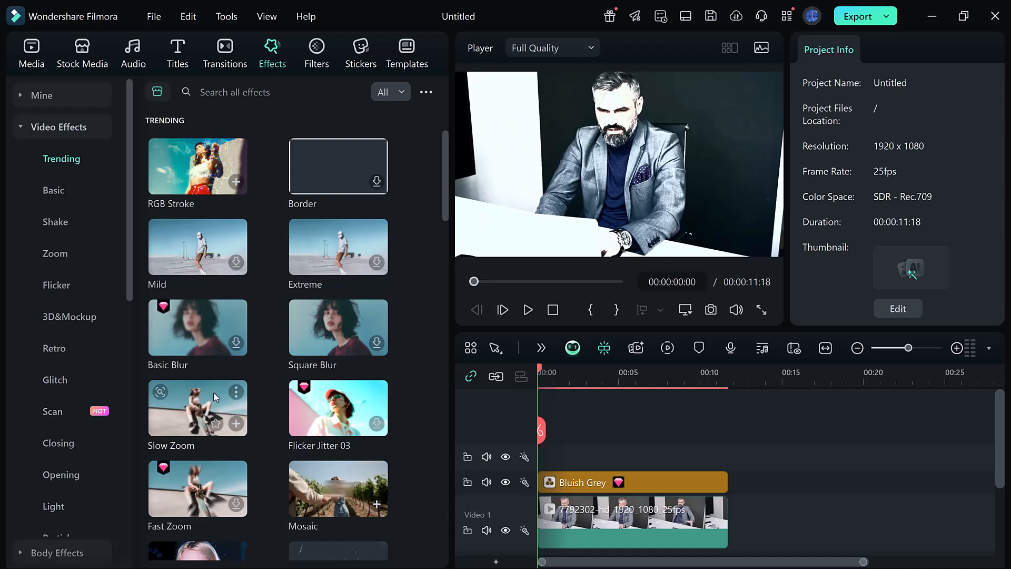
left_click_drag(212, 383, 728, 462)
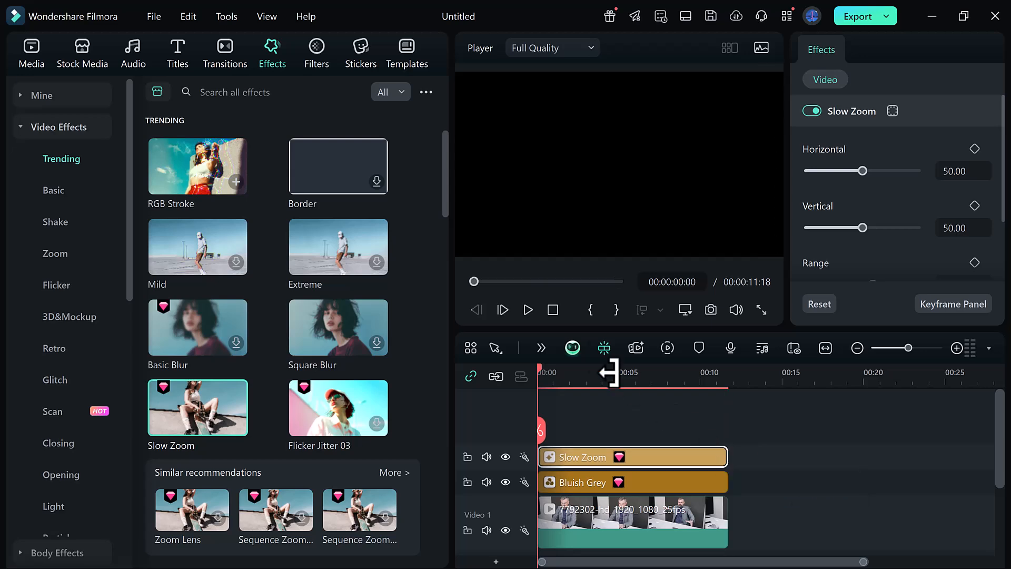
left_click(528, 310)
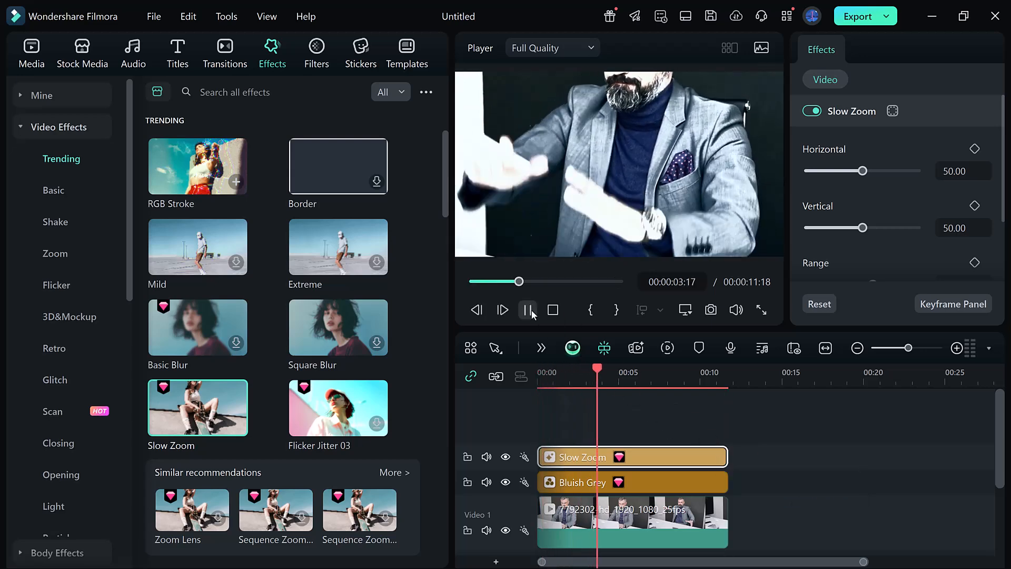
Step: Set the Slow Zoom effect's Horizontal to 66.91, Vertical to 62.50, and both Range and Speed to 58.82
left_click_drag(862, 172, 881, 180)
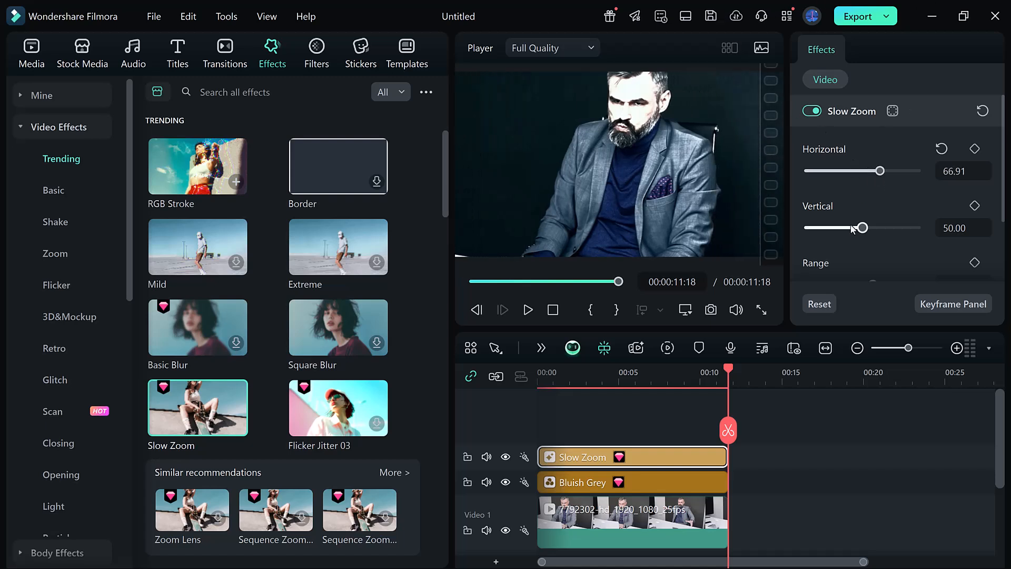
mouse_move(861, 228)
left_mouse_down()
mouse_move(839, 228)
mouse_move(879, 235)
mouse_move(794, 241)
mouse_move(876, 238)
left_mouse_up()
scroll(886, 241, "down", 2)
mouse_move(871, 201)
left_mouse_down()
mouse_move(847, 202)
mouse_move(878, 206)
mouse_move(870, 210)
left_mouse_up()
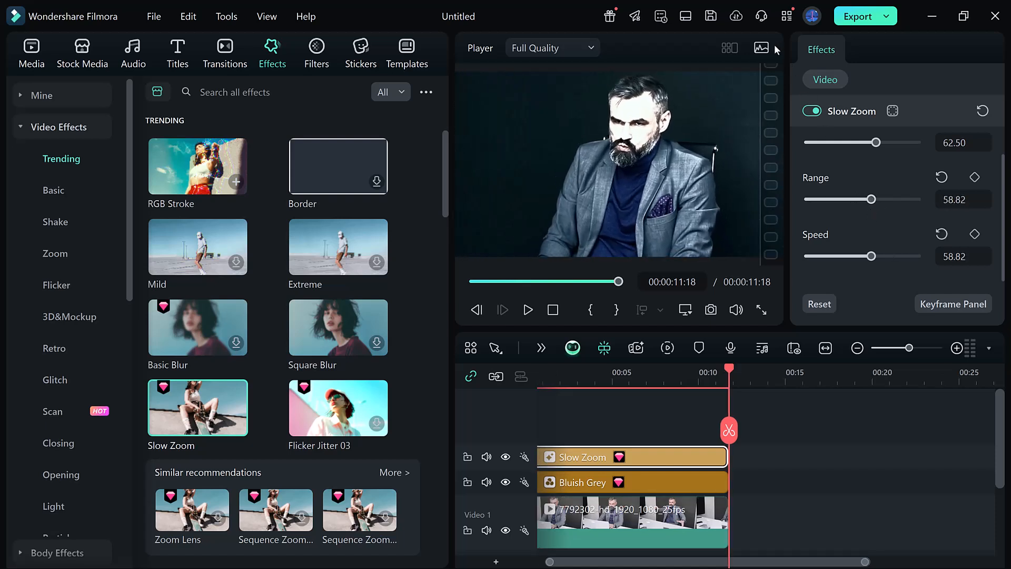
Step: Review the local export settings and export the video to the Desktop as a 1920*1080 MP4 matching the project settings
left_click(855, 19)
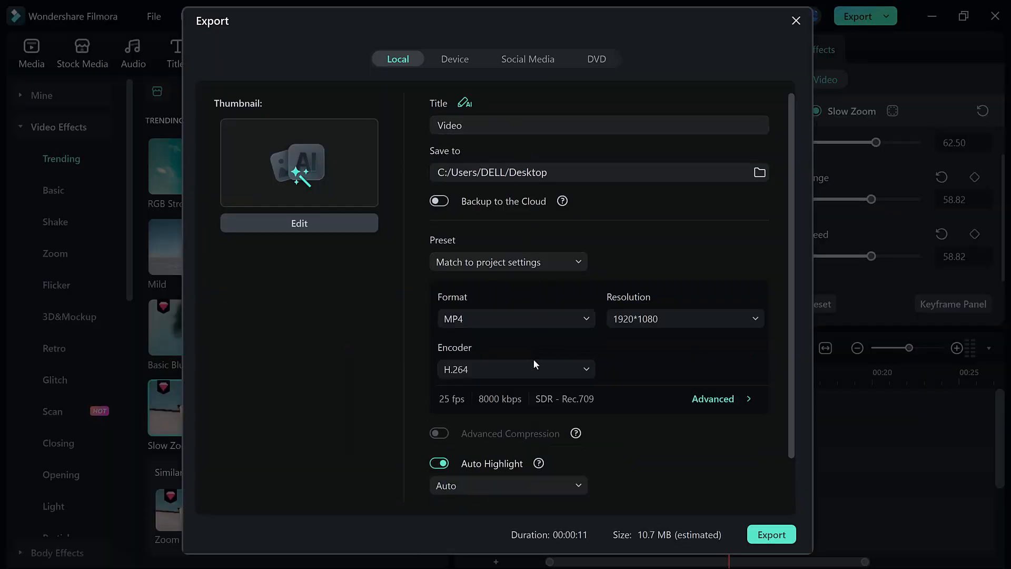
scroll(533, 357, "down", 1)
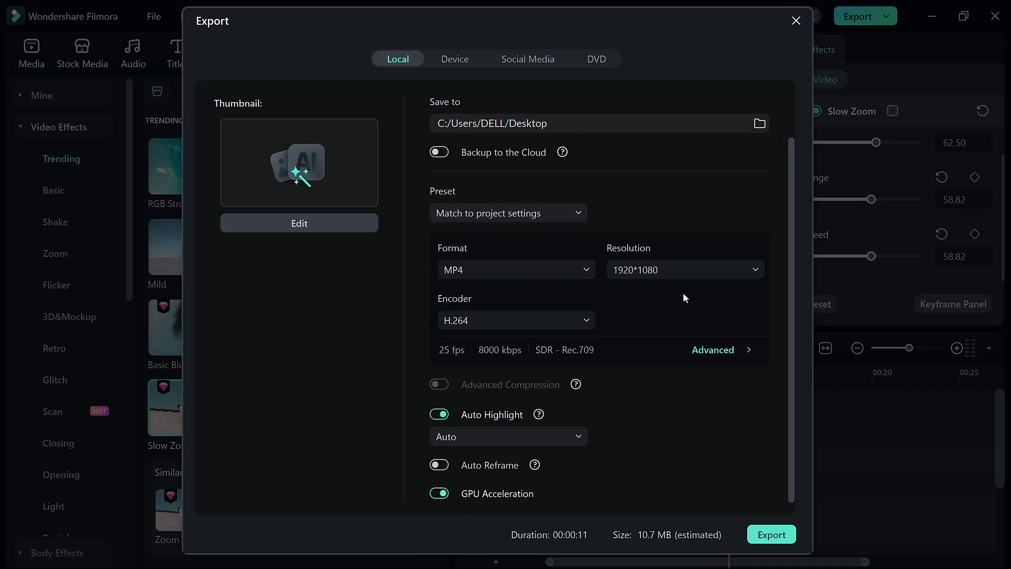
left_click(756, 527)
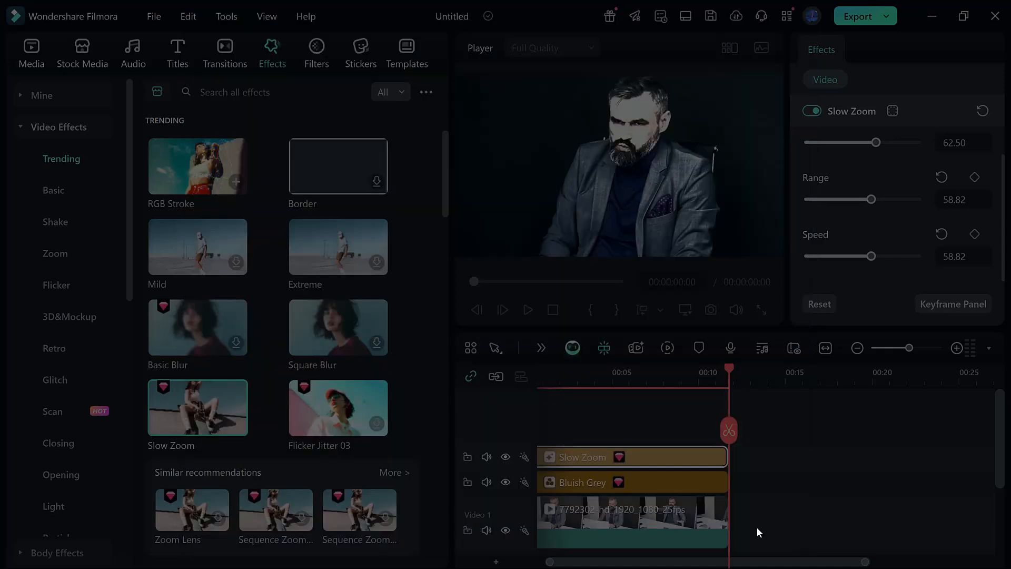